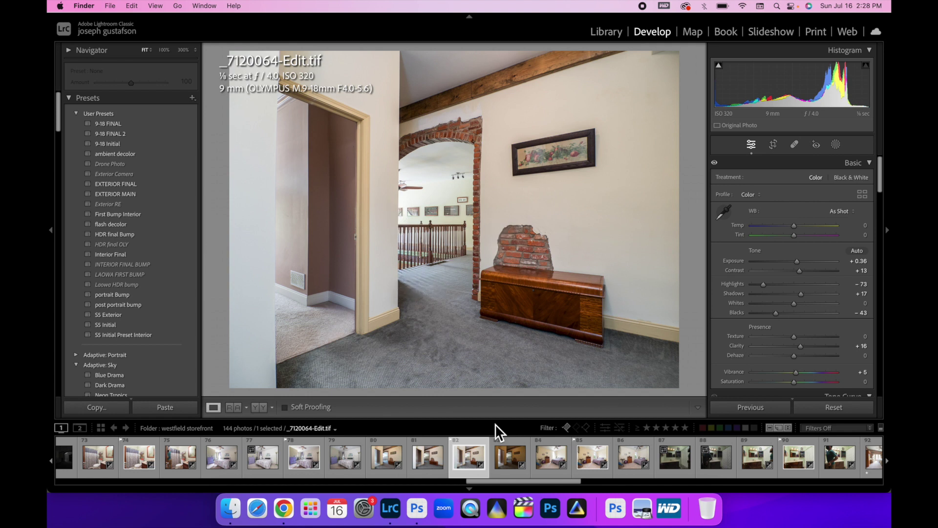
Compare the ambient _7120066.ORF with the flash exposure, ending on _7120065.ORF.
left_click(508, 462)
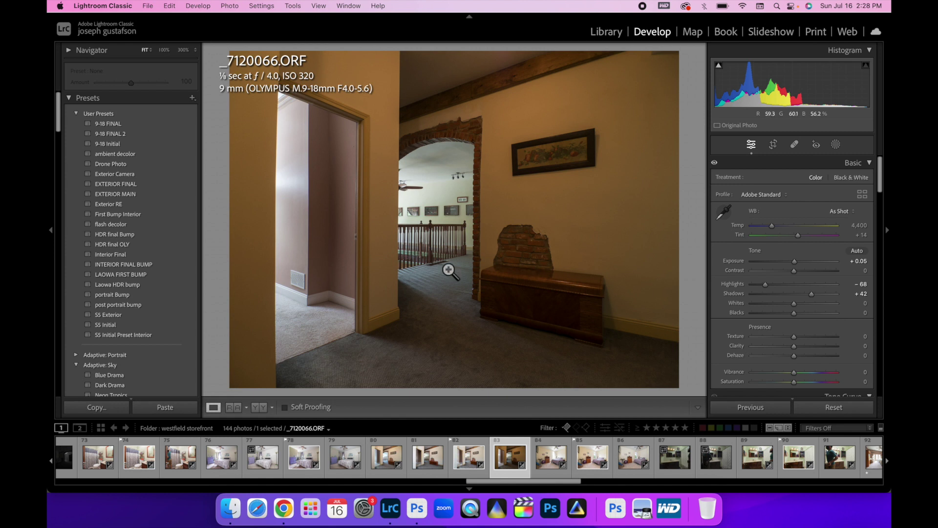
left_click(430, 465)
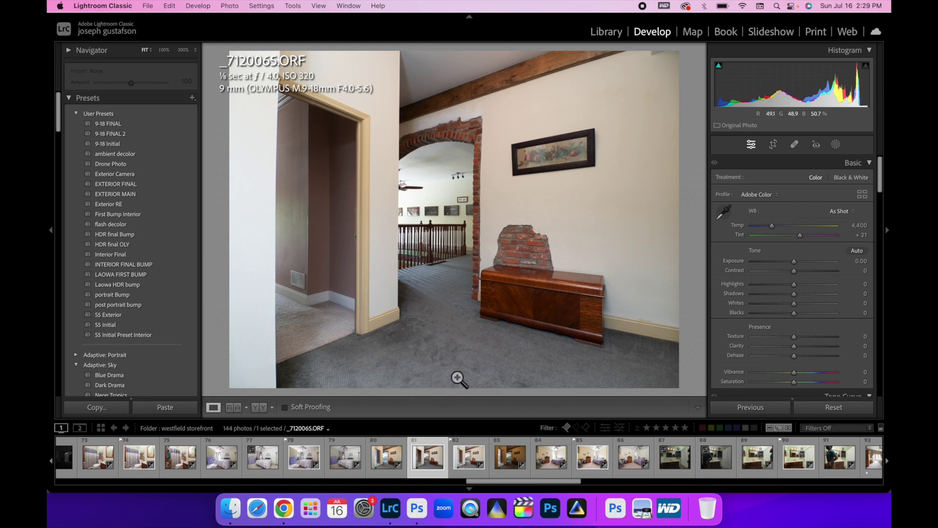
Review _7120064 and _7120065, then select all three hallway exposures _7120064–_7120066.
left_click(387, 459)
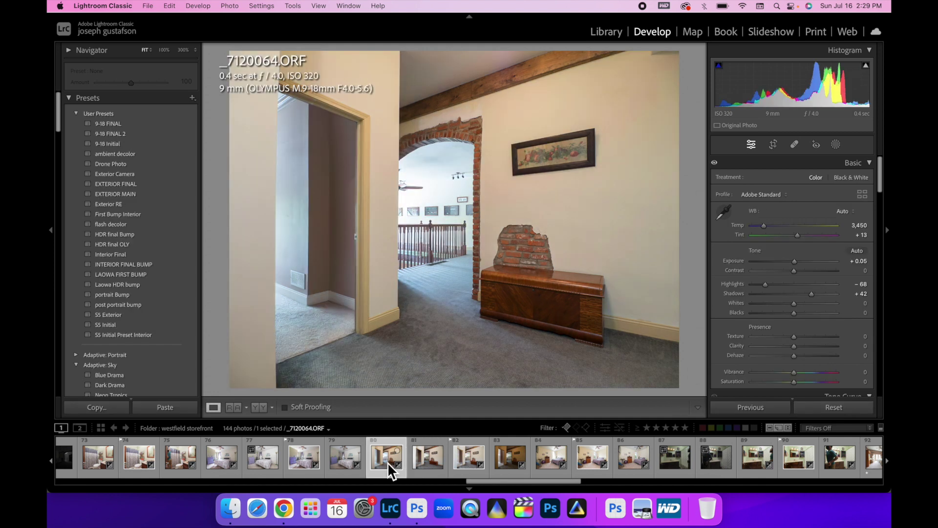
left_click(424, 462)
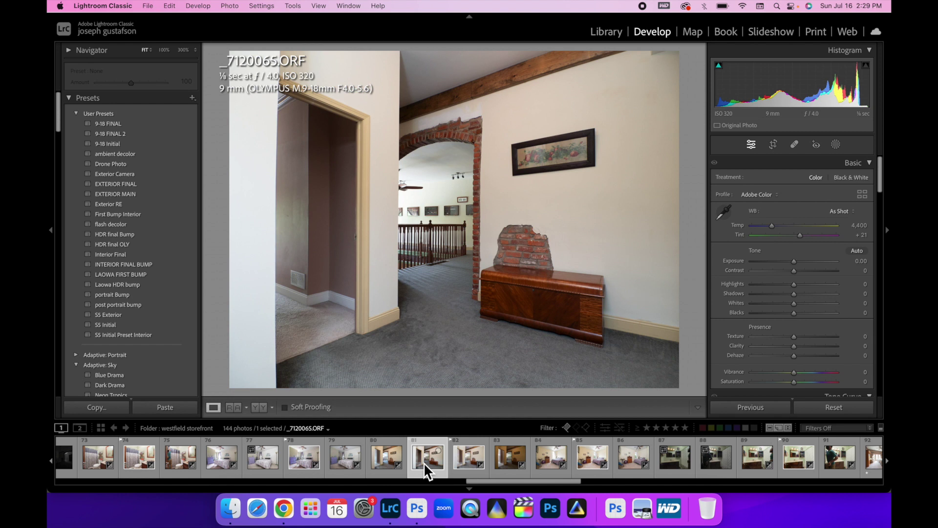
left_click(508, 467)
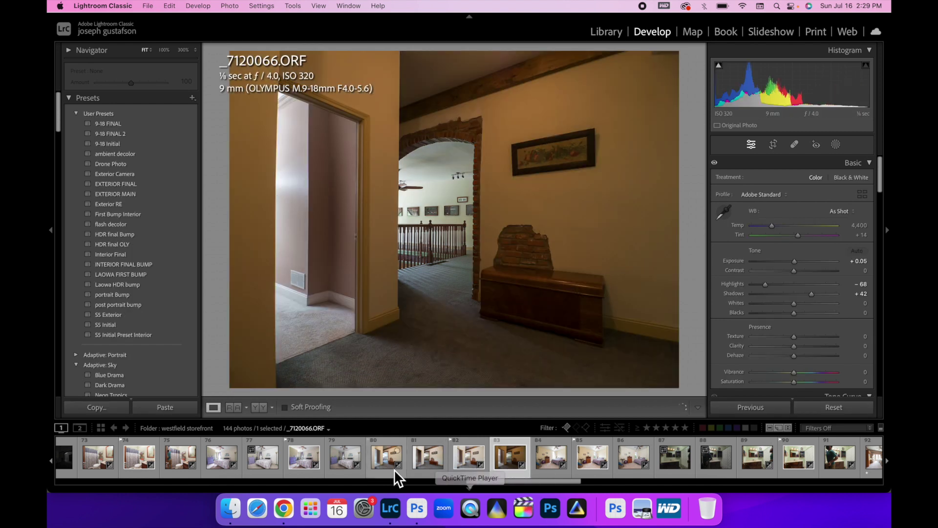
left_click(421, 462, "super")
left_click(388, 462, "super")
Open the three selected exposures as layers of one Photoshop document.
right_click(387, 462)
mouse_move(439, 234)
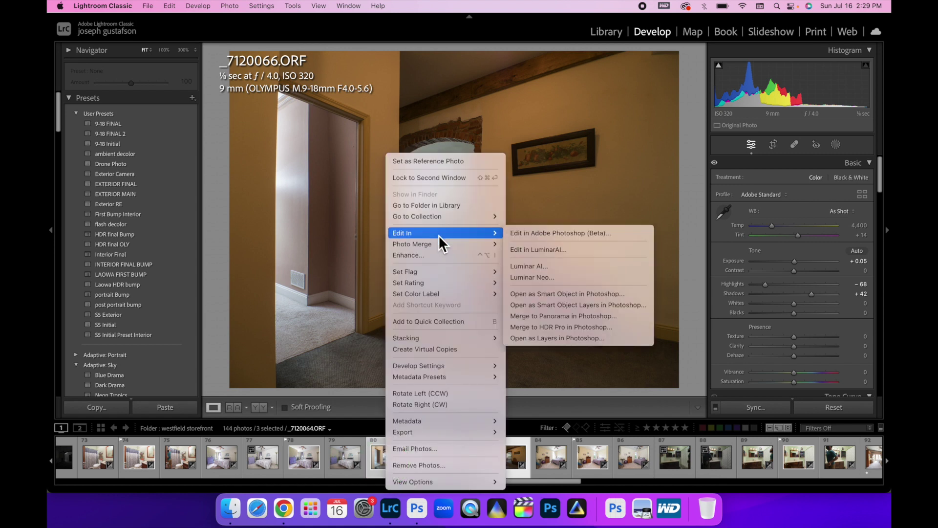
left_click(579, 338)
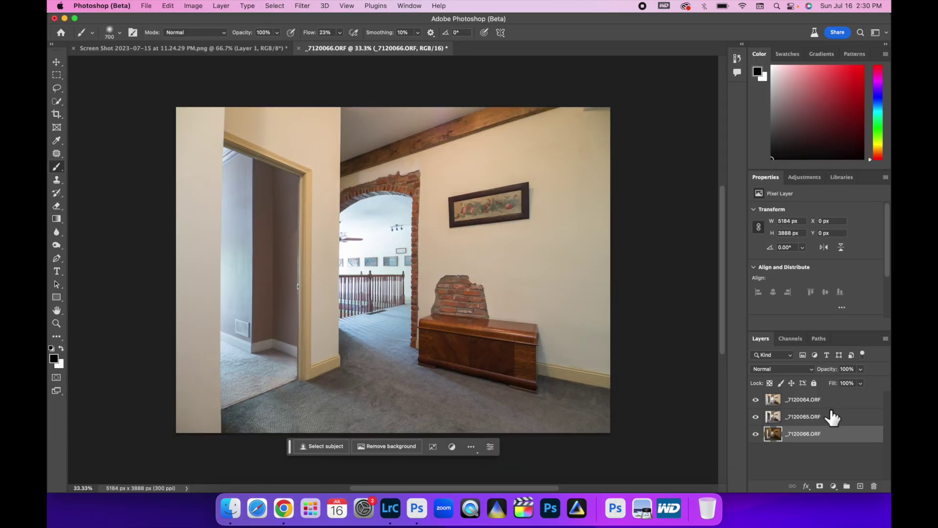
Hide the top _7120064.ORF layer and move _7120066.ORF above _7120065.ORF.
left_click(844, 402)
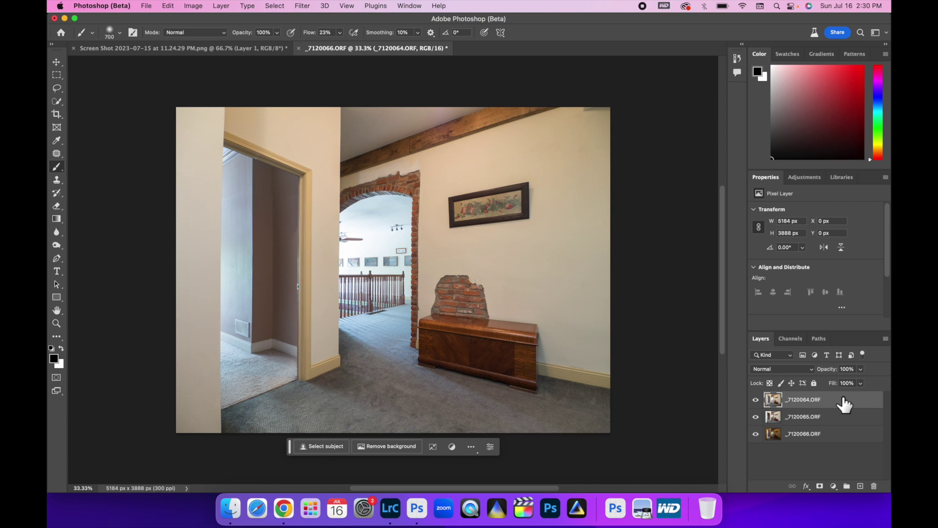
left_click(757, 400)
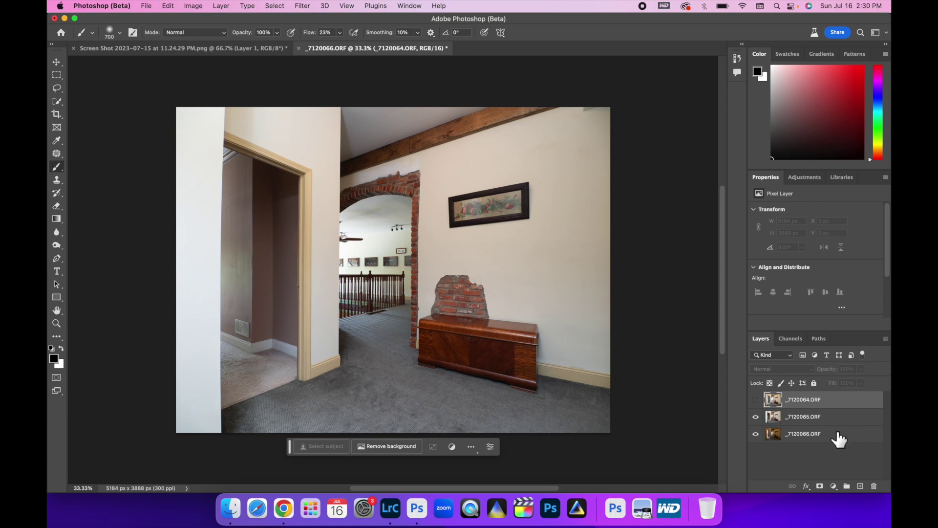
left_click_drag(836, 435, 834, 416)
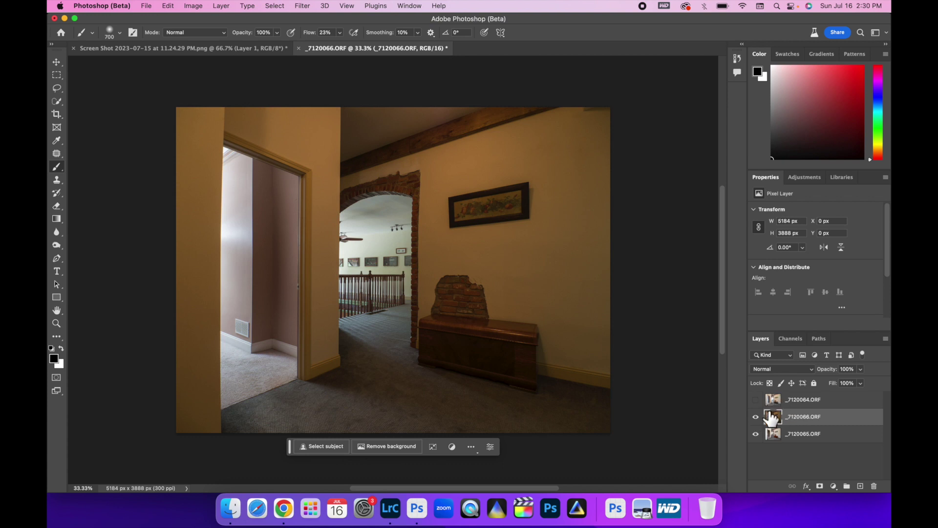
Set _7120066.ORF to Lighten blend mode, toggling its visibility to compare, leaving it visible.
left_click(812, 370)
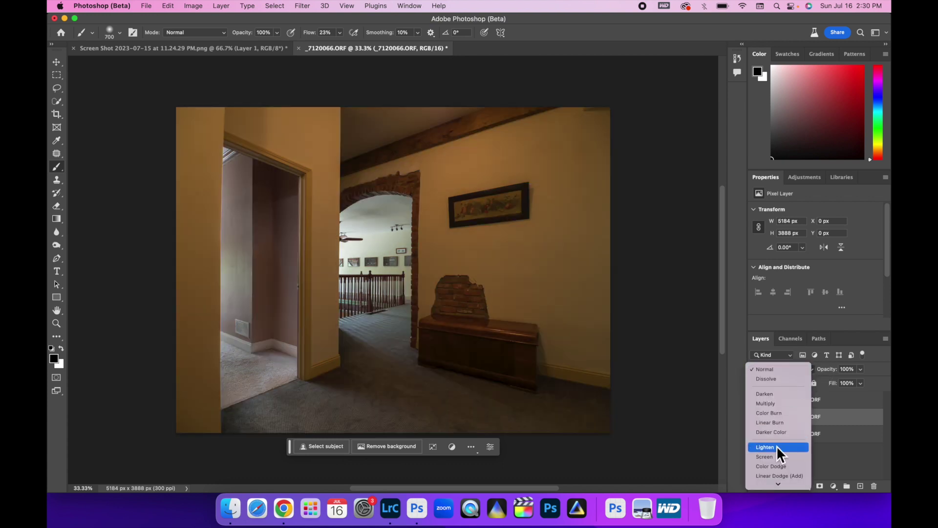
left_click(776, 447)
left_click(756, 417)
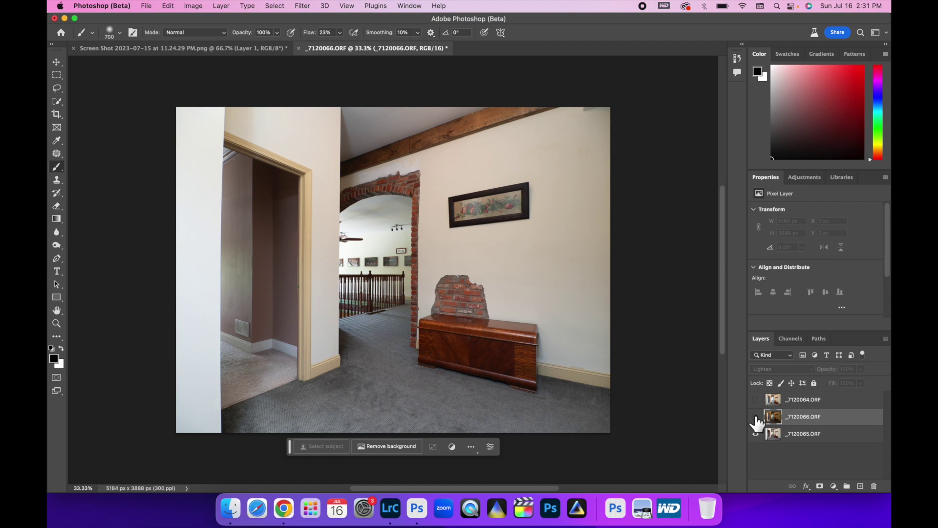
left_click(757, 417)
left_click(757, 417)
left_click(756, 418)
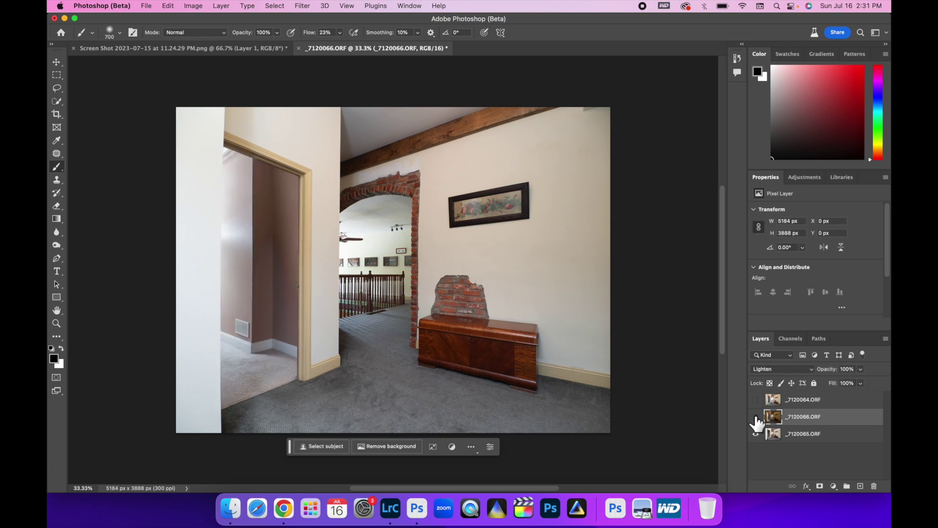
left_click(756, 418)
left_click(757, 418)
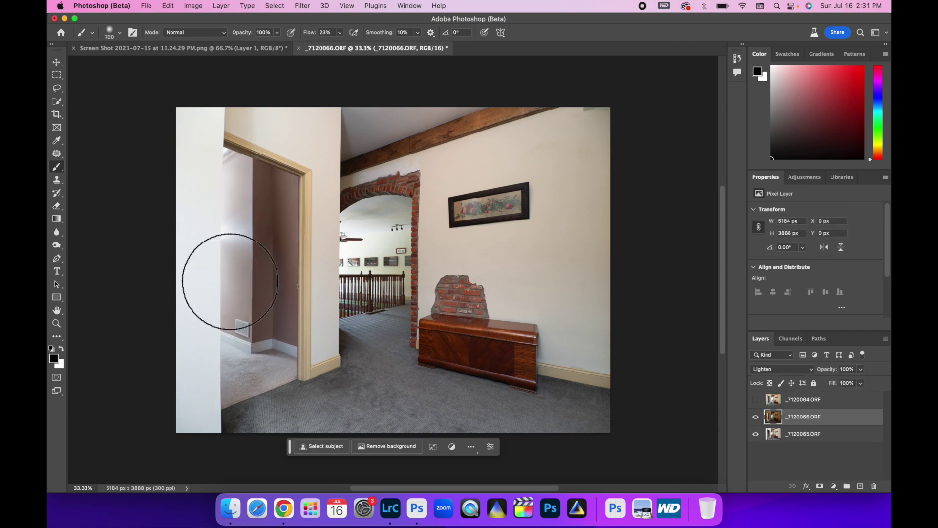
Make the _7120064.ORF layer visible again and set its opacity to 48%.
left_click(756, 400)
left_click(846, 406)
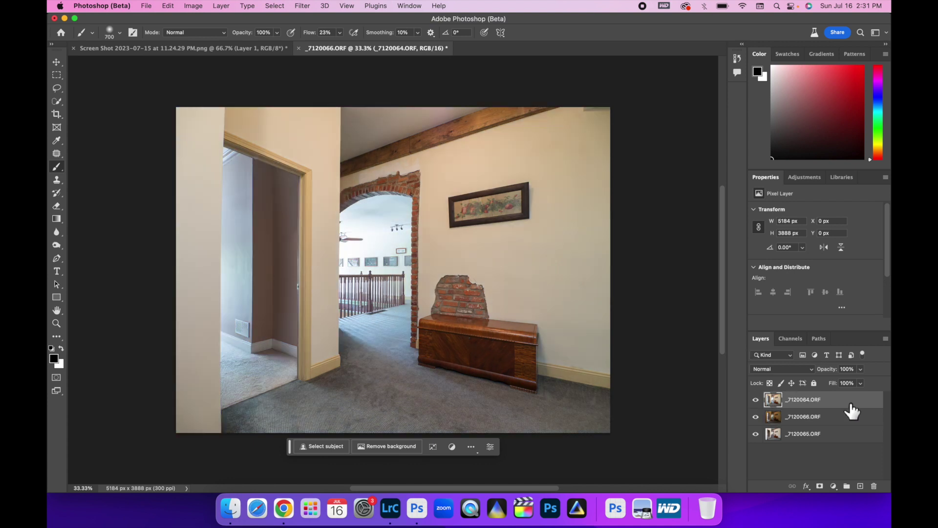
left_click(862, 371)
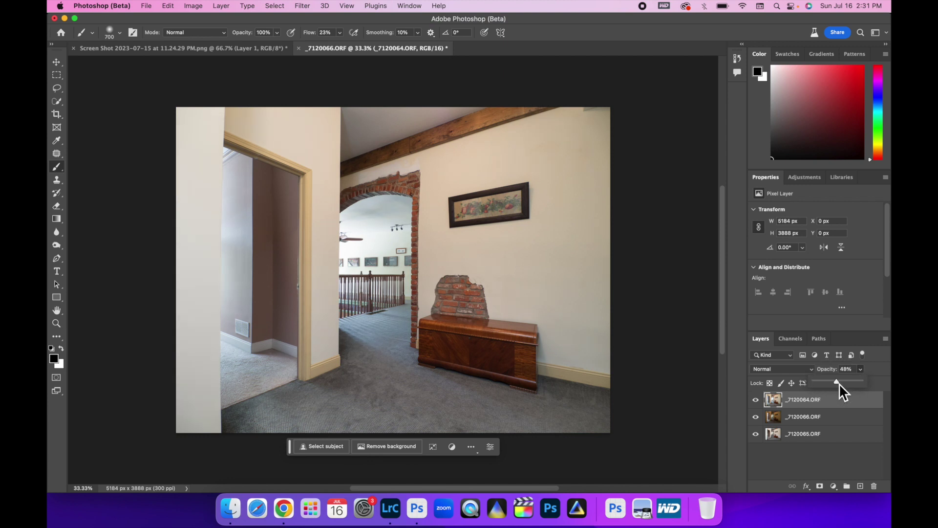
Toggle the 48% top layer on and off to compare, ending with it visible.
left_click(756, 400)
left_click(756, 400)
left_click(756, 400)
left_click(756, 400)
left_click(756, 400)
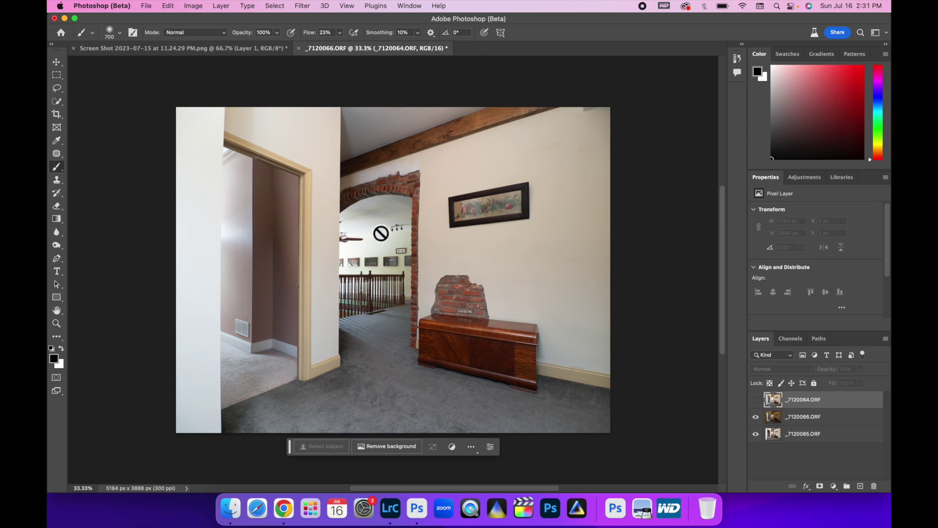
left_click(756, 400)
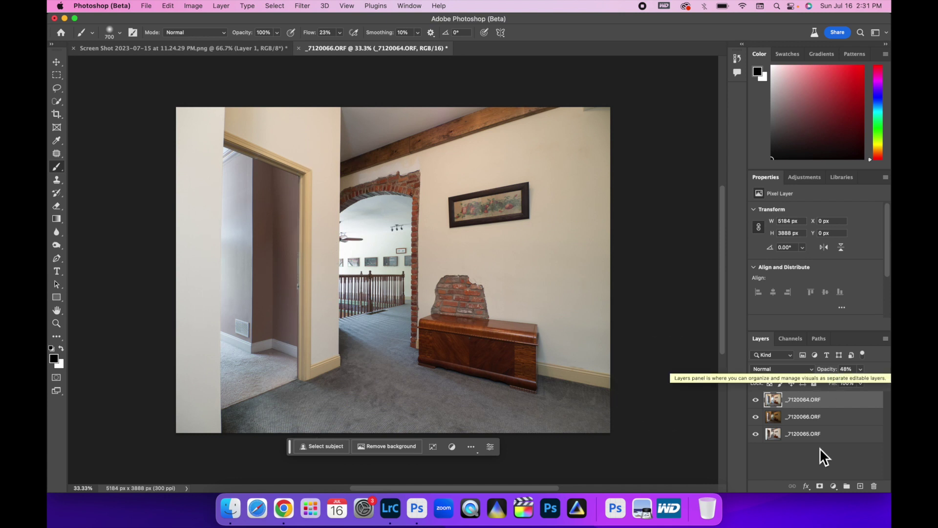
Switch the top layer to Luminosity blend mode and compare it on and off.
left_click(811, 371)
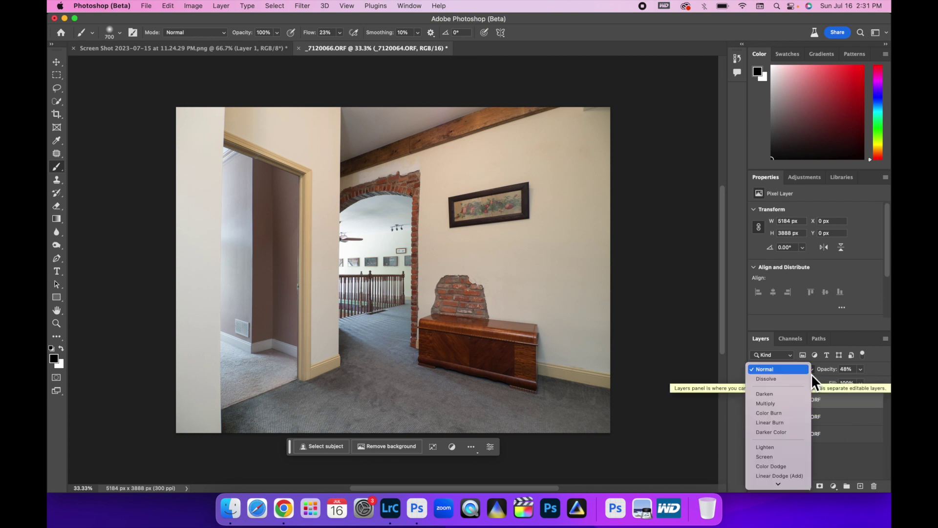
left_click(771, 482)
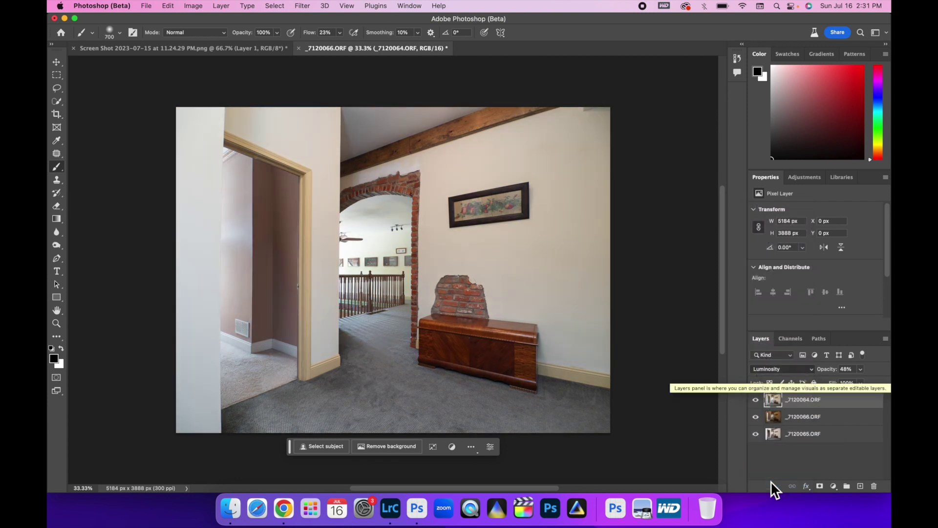
left_click(756, 400)
left_click(756, 401)
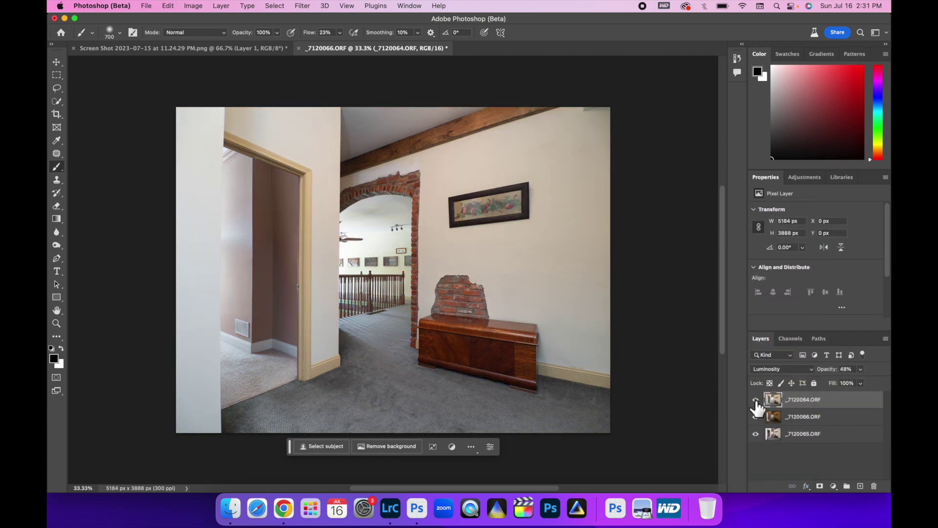
Flatten the image, save it as _7120064-Edit-2.tif, and return to Lightroom Classic.
right_click(829, 433)
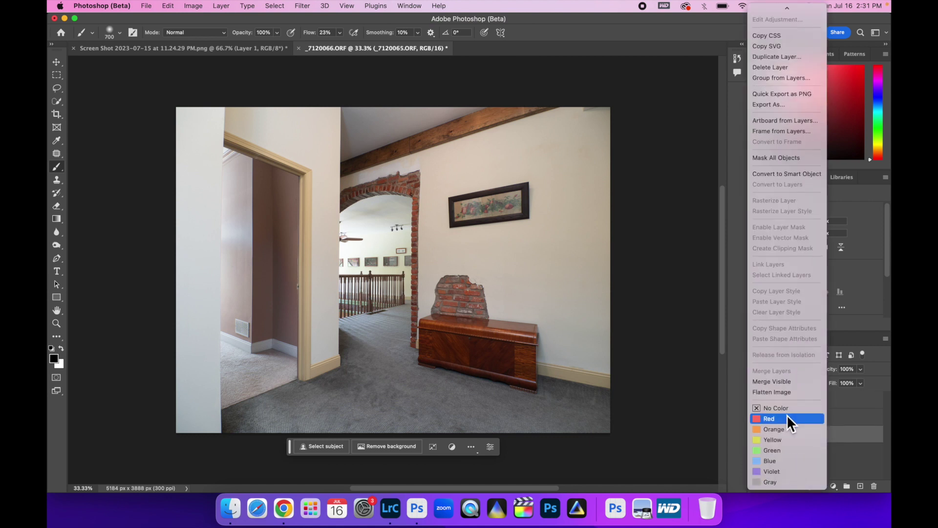
left_click(780, 395)
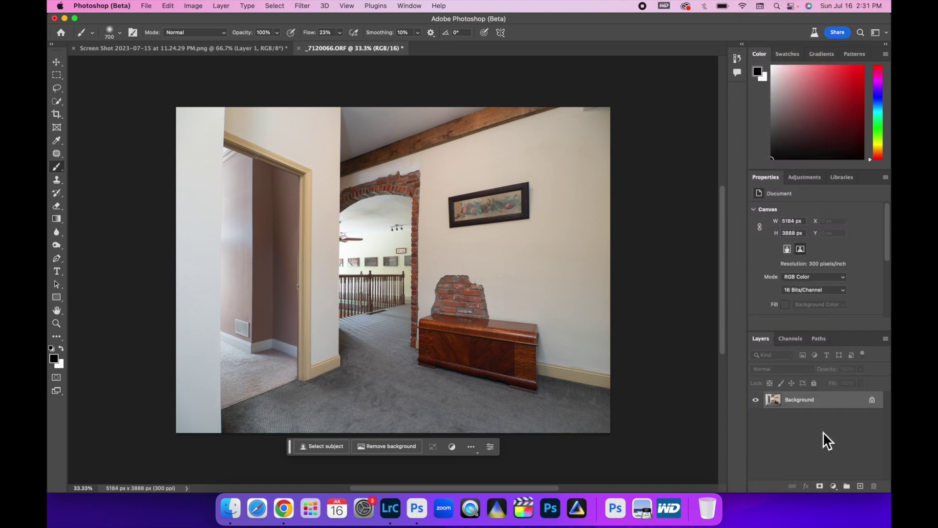
key("super+s")
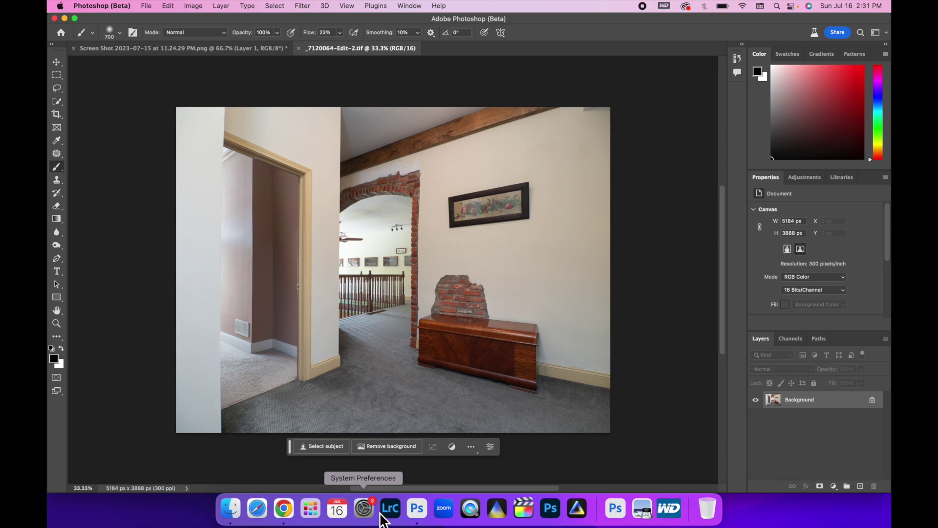
left_click(391, 509)
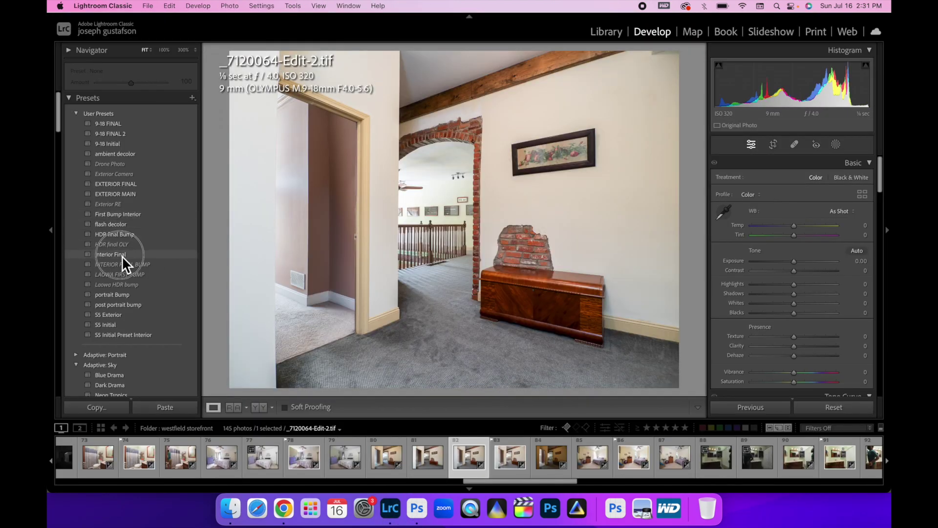
Apply the Interior Final preset to _7120064-Edit-2.tif and pull Exposure back to +0.36.
left_click(122, 255)
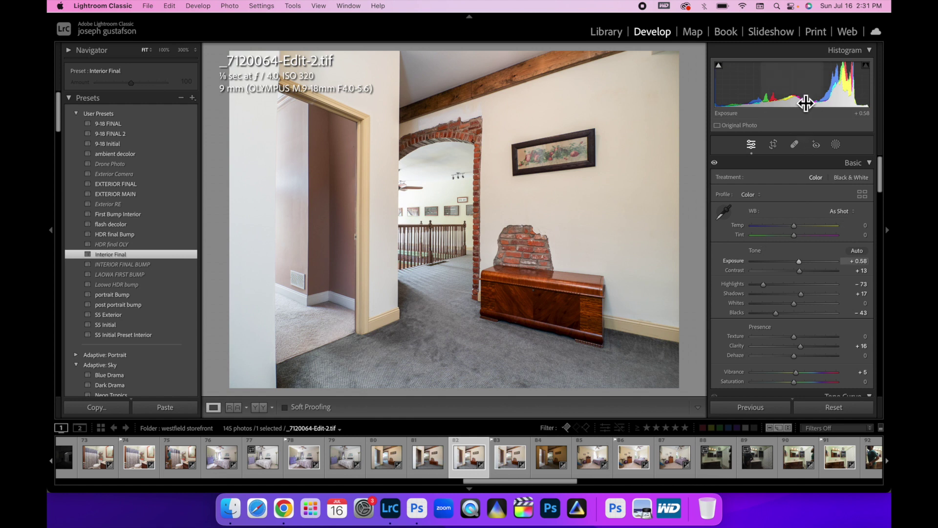
left_click_drag(804, 100, 792, 101)
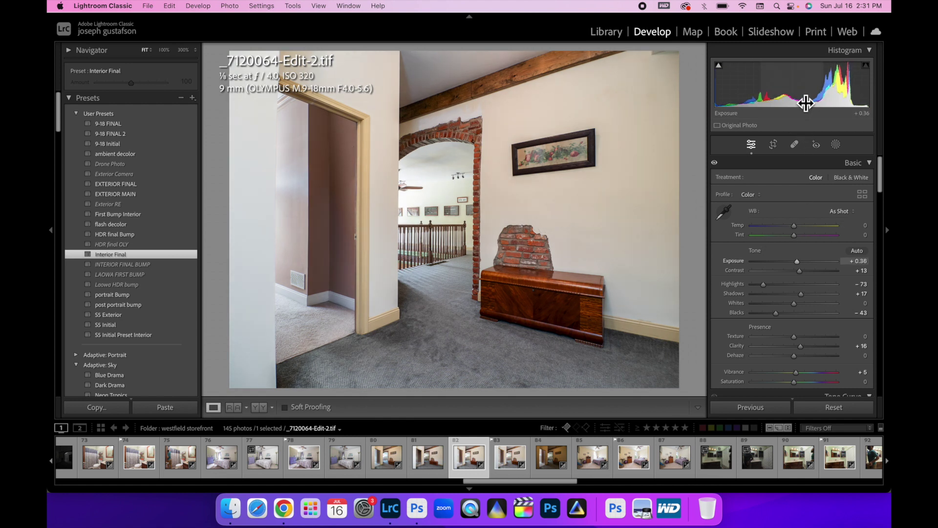